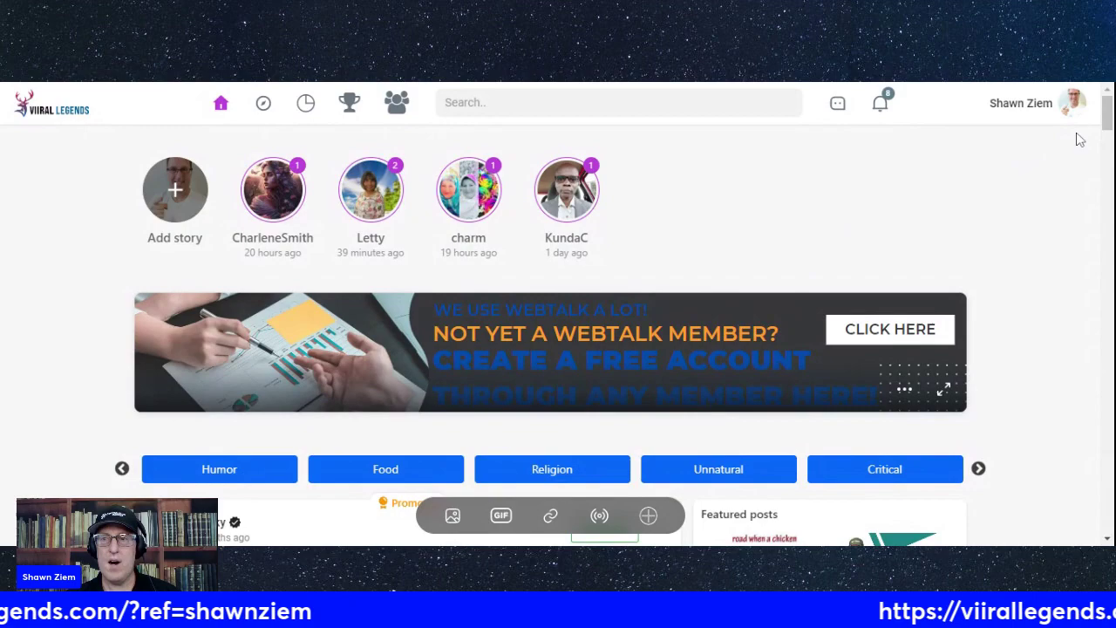
# Scroll down the home feed past the sponsored posts and back to the top
pyautogui.scroll(-5, 1106, 114)
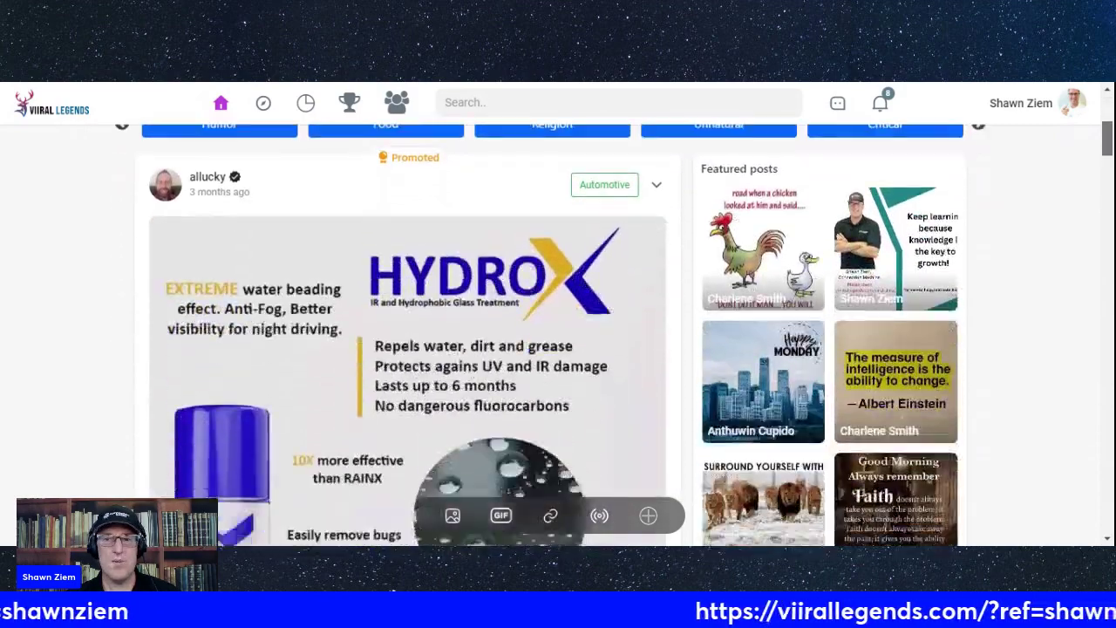
pyautogui.scroll(-5, 1106, 150)
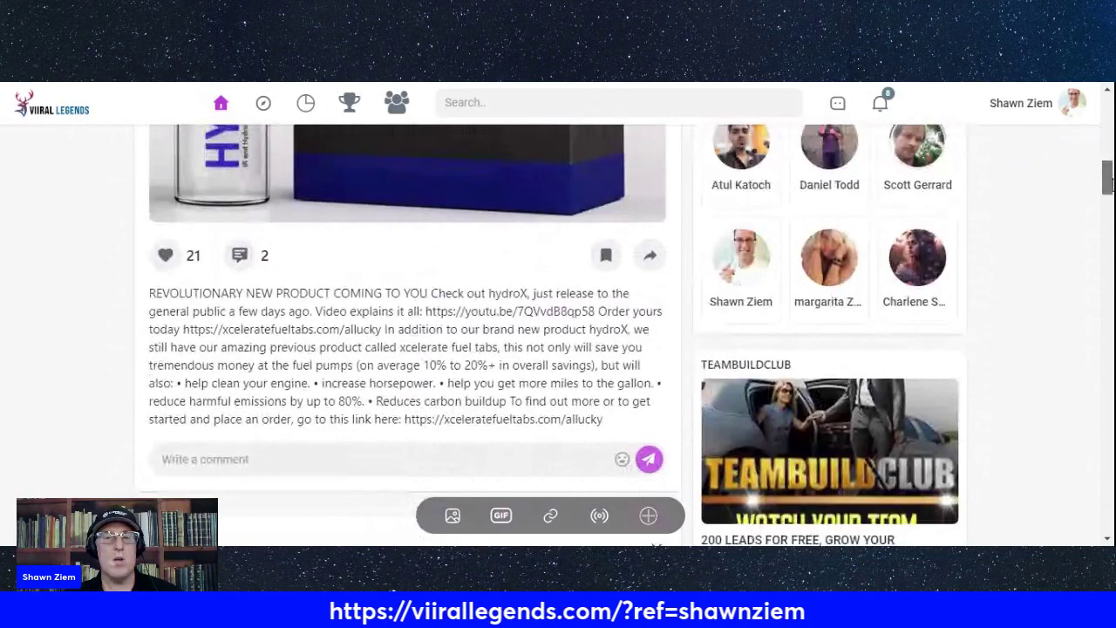
pyautogui.moveTo(1106, 179); pyautogui.dragTo(1062, 503)
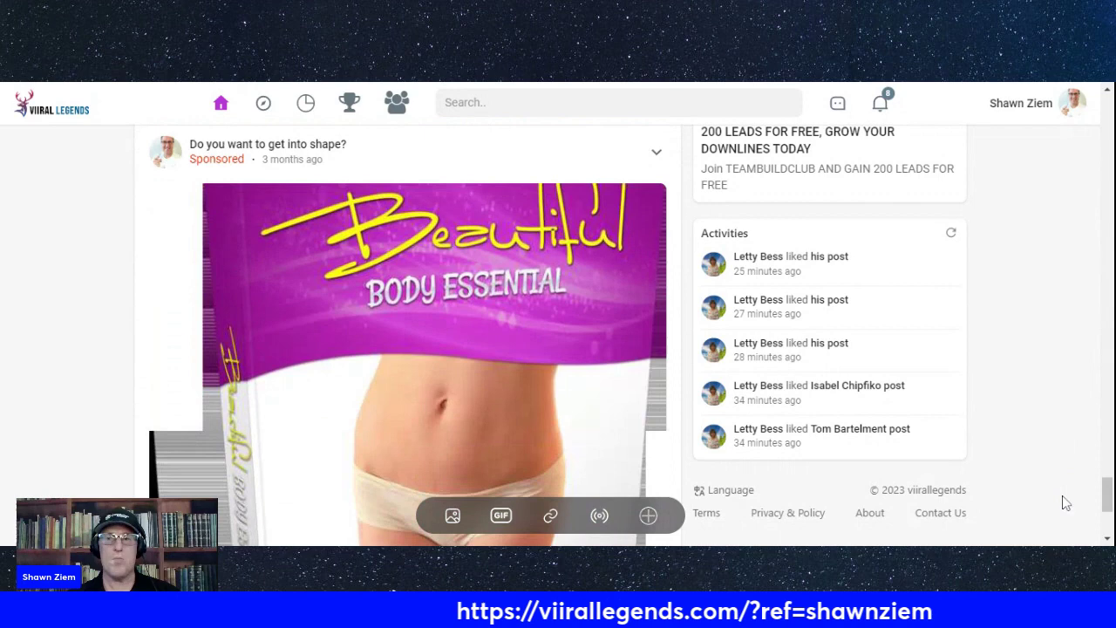
pyautogui.moveTo(1107, 506); pyautogui.dragTo(1107, 106)
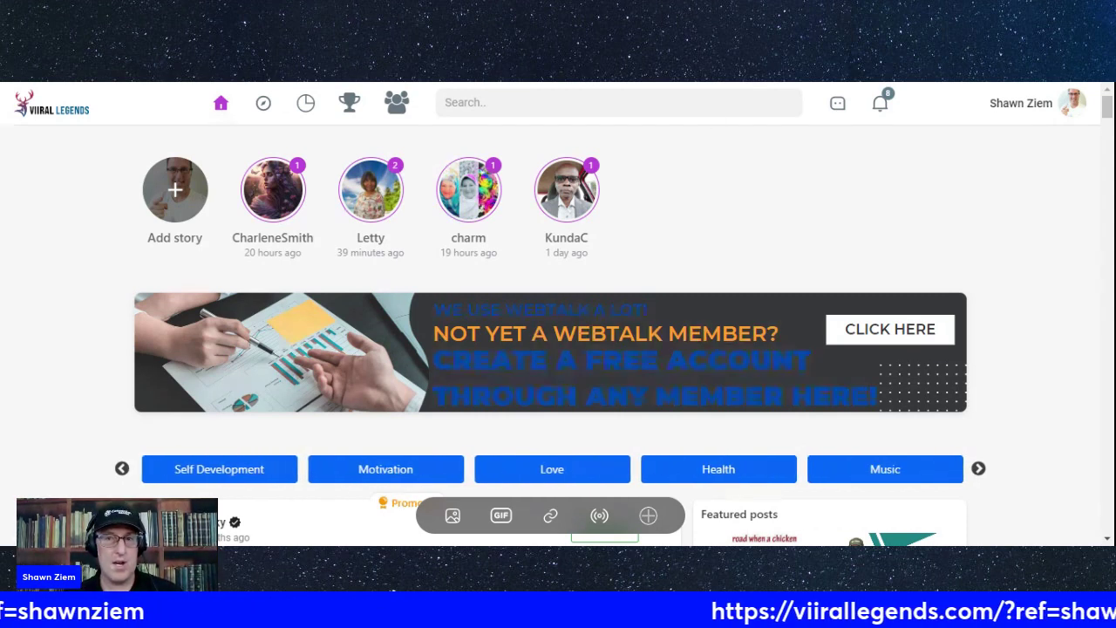
# Open the Advertising dashboard from the avatar menu
pyautogui.click(1076, 103)
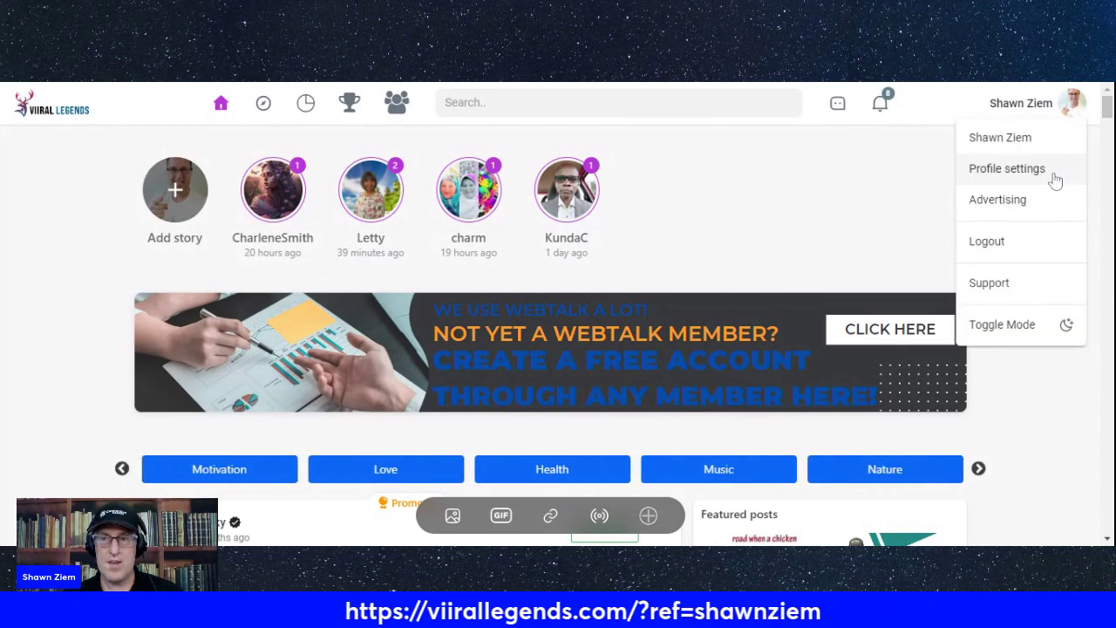
pyautogui.click(1040, 204)
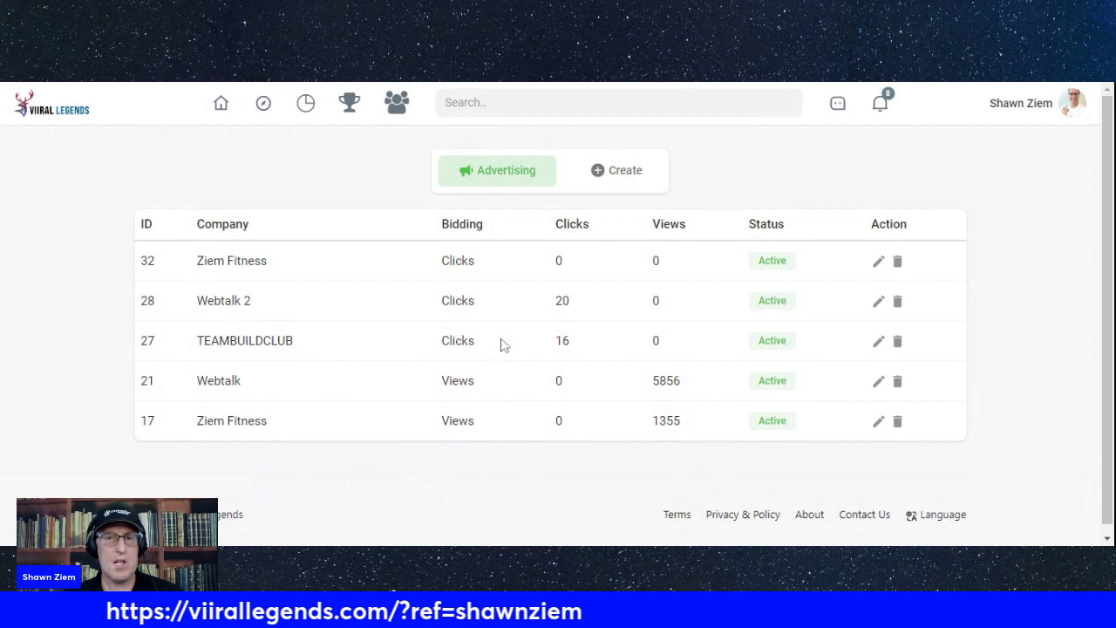
# Start a new ad with company Ziem Fitness and title 'How to have results'
pyautogui.click(625, 171)
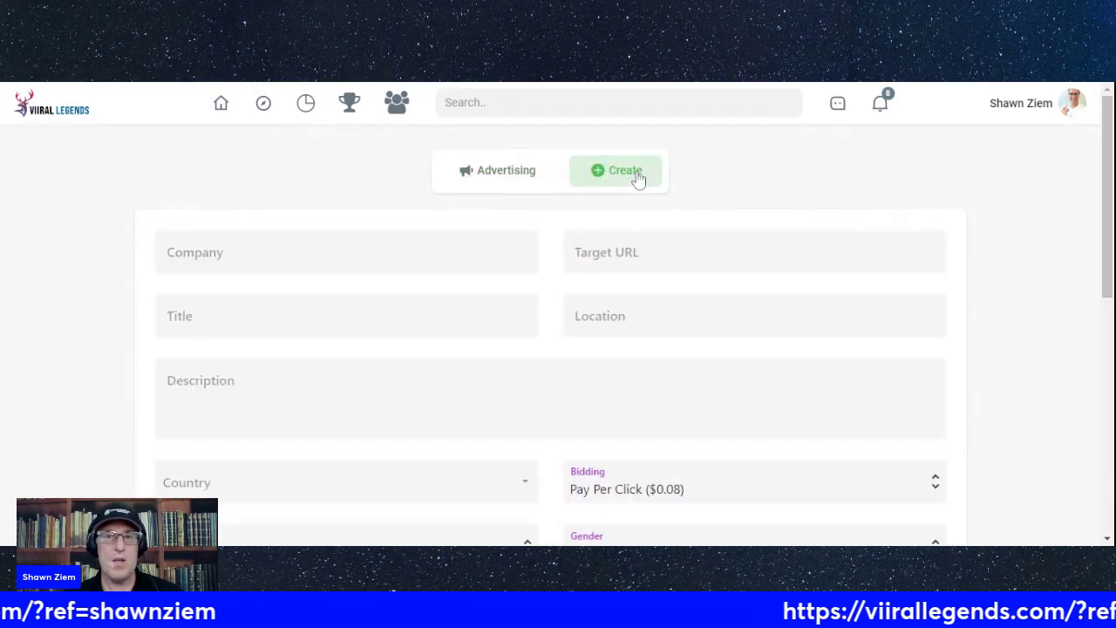
pyautogui.click(163, 254)
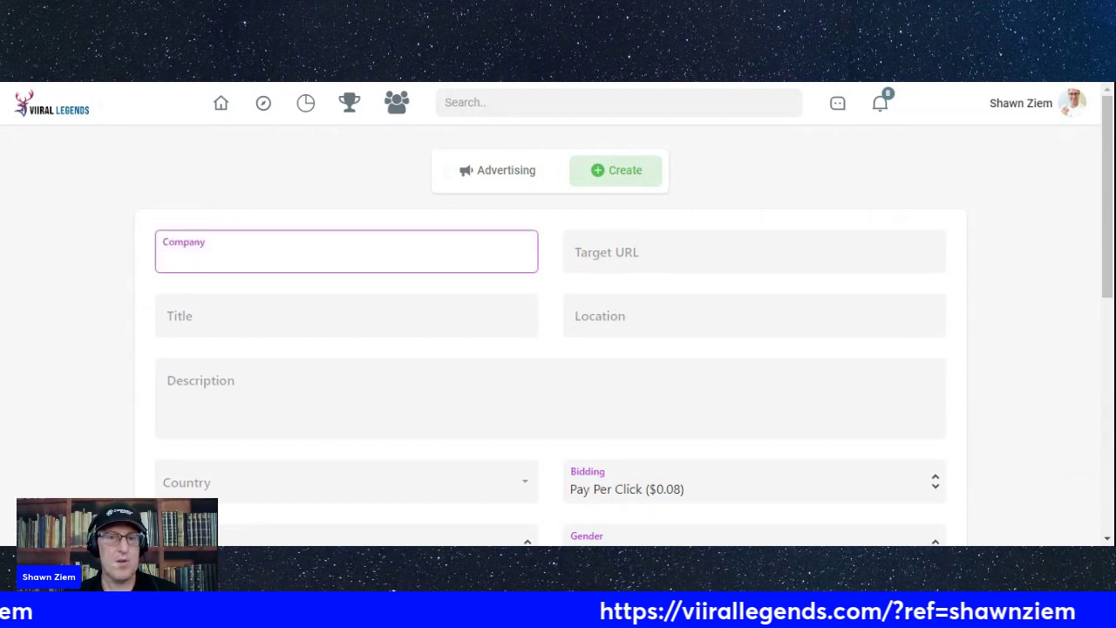
pyautogui.write('Ziem Fitness')
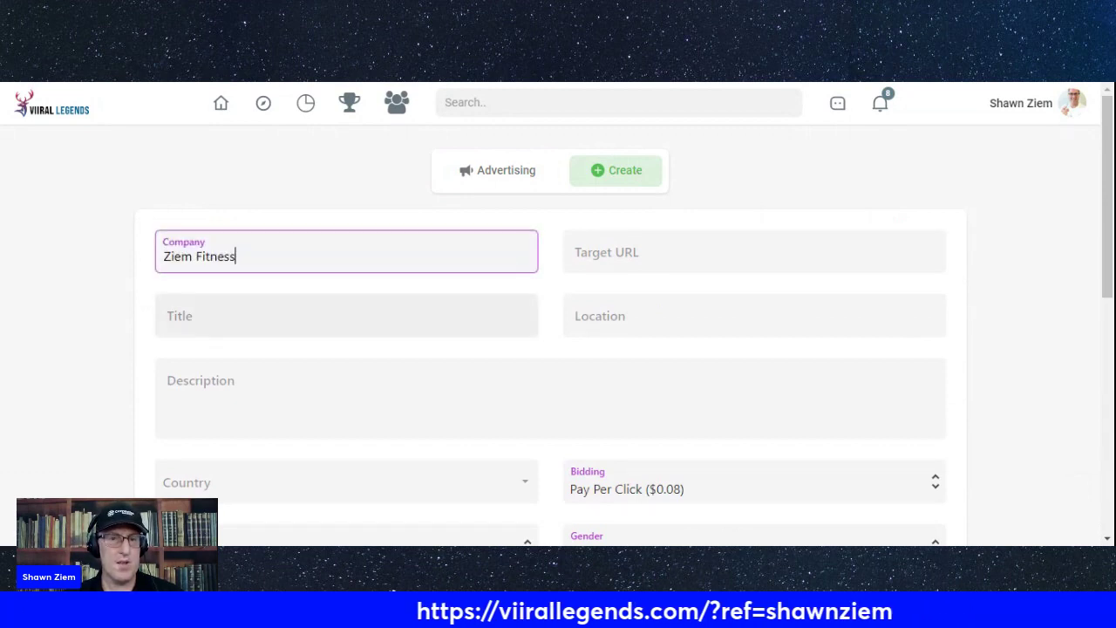
pyautogui.press('Tab')
pyautogui.write('How to')
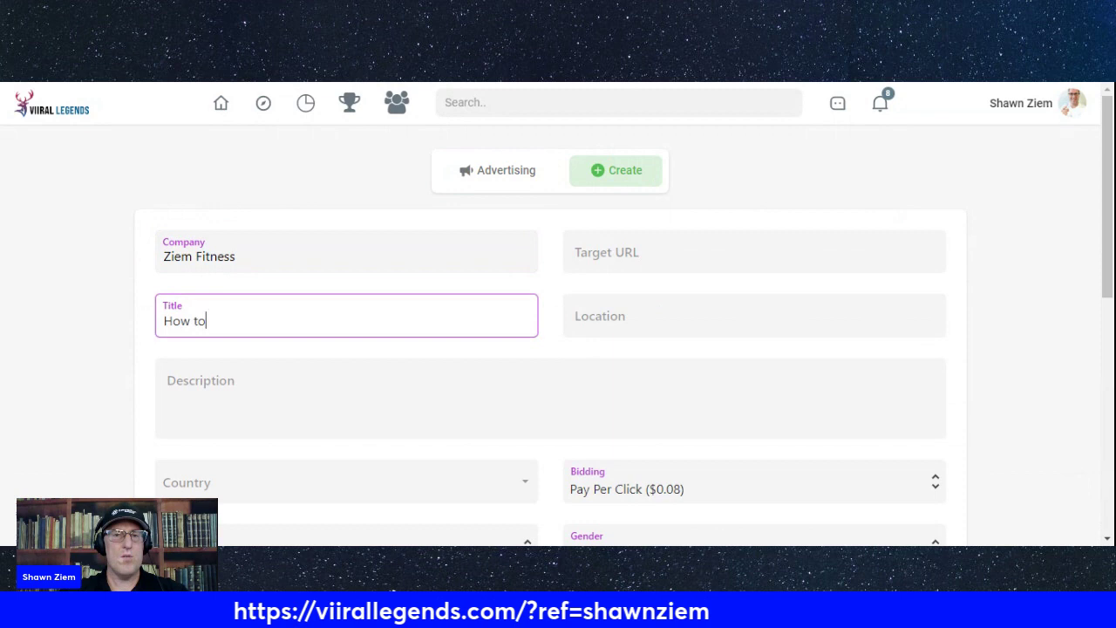
pyautogui.write(' have resulkts')
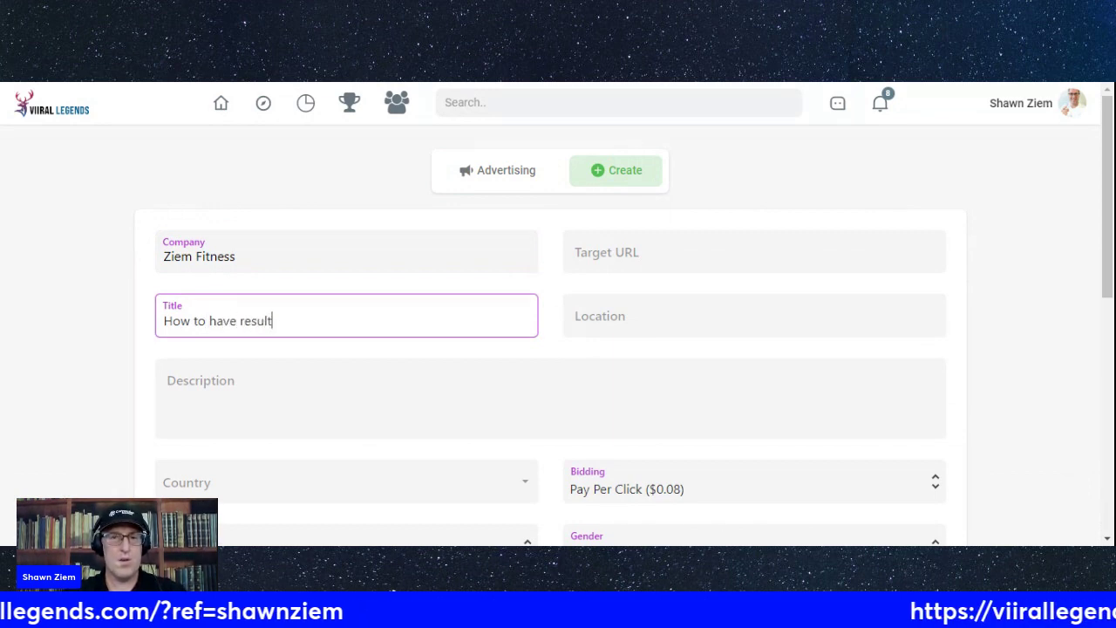
# Paste the ad's target URL and set its location to 'AT-Home workouts'
pyautogui.click(166, 383)
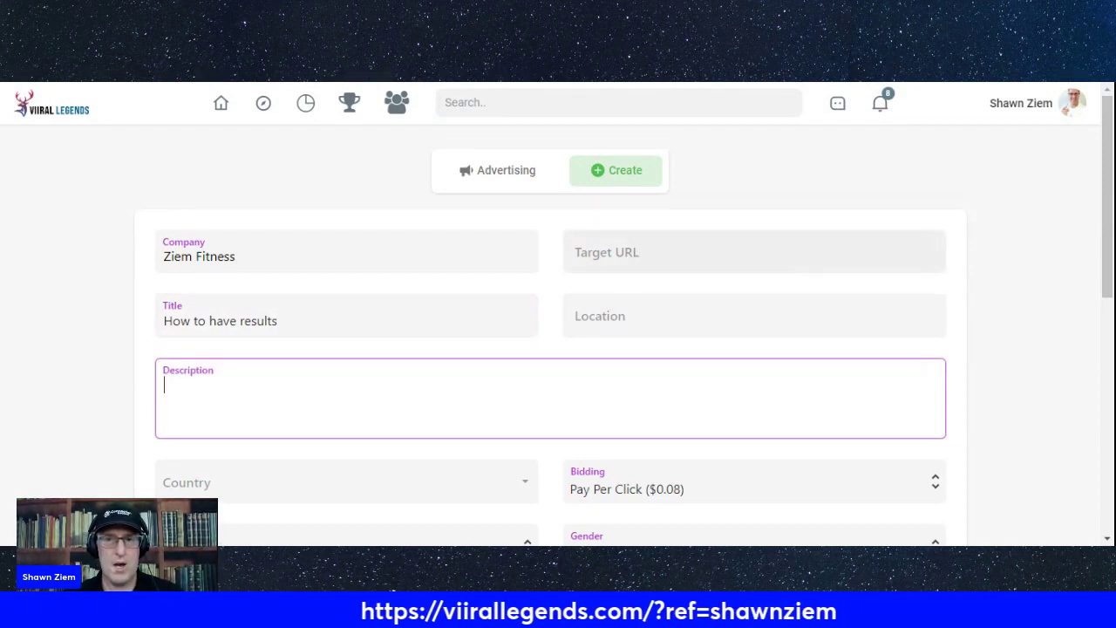
pyautogui.click(610, 256)
pyautogui.write('https://viirallegends.com/viiral_links/?ref=shawnziem')
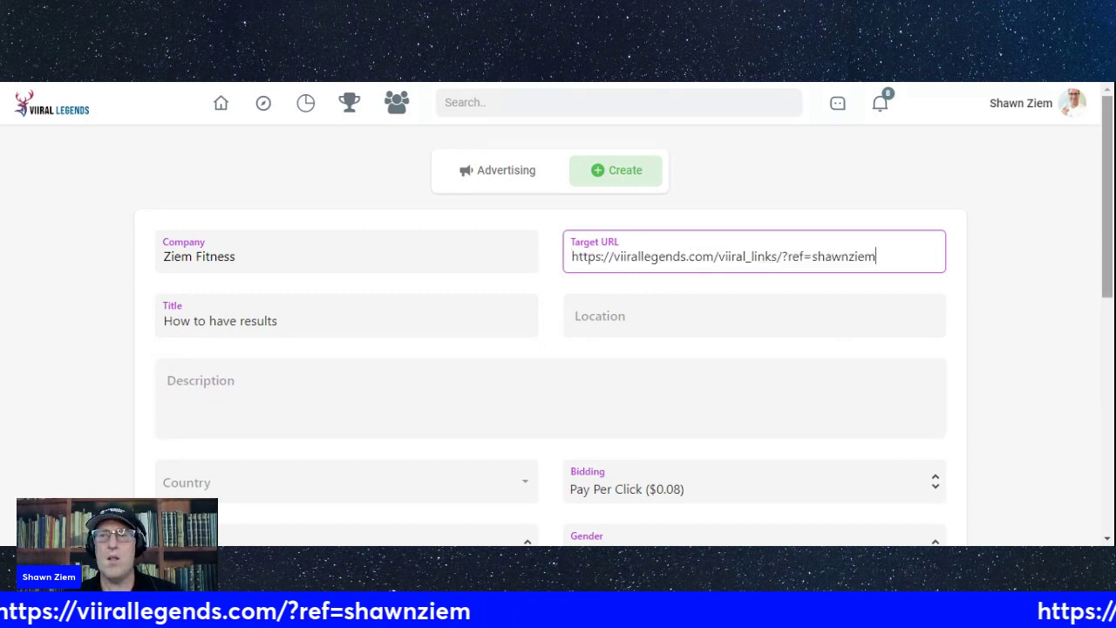
pyautogui.scroll(-1, 558, 332)
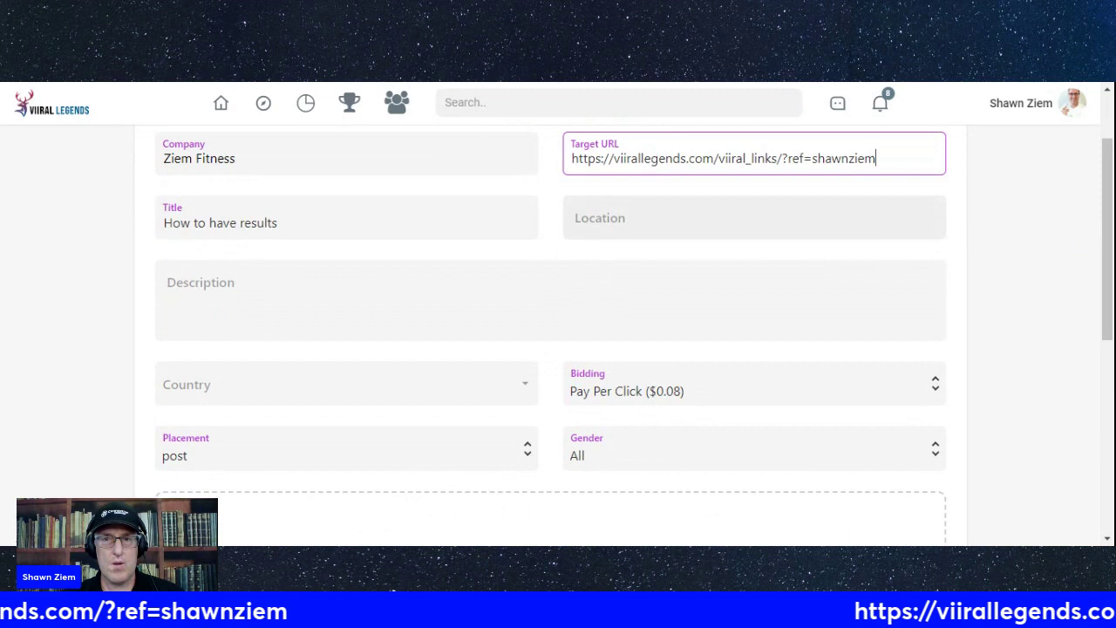
pyautogui.click(573, 223)
pyautogui.write('Online')
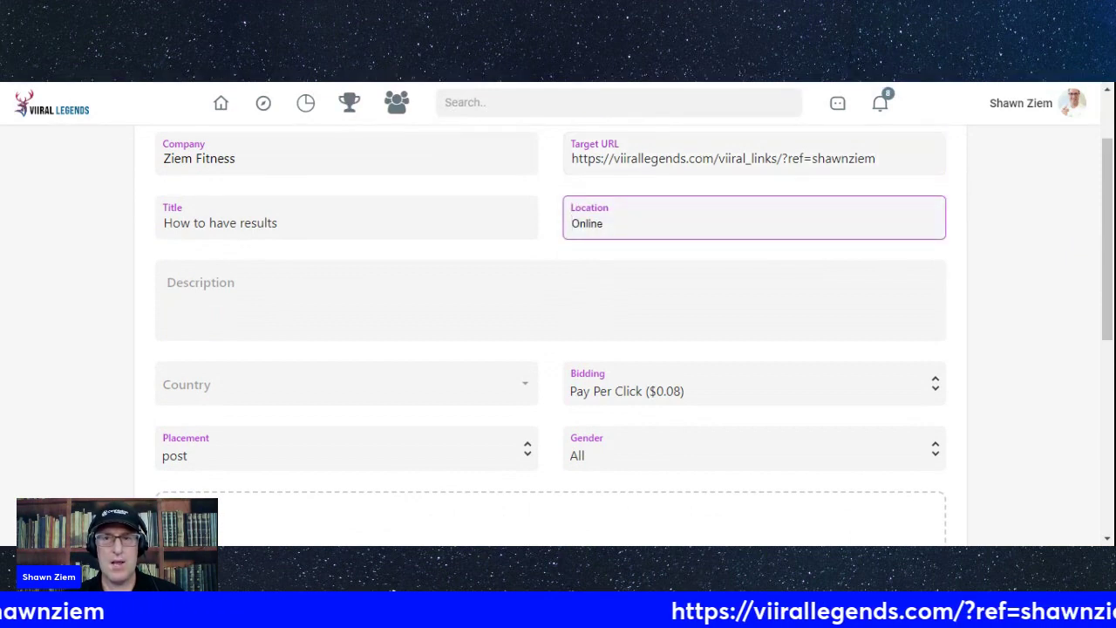
pyautogui.hotkey('ctrl', 'a')
pyautogui.write('AT-Home workouts')
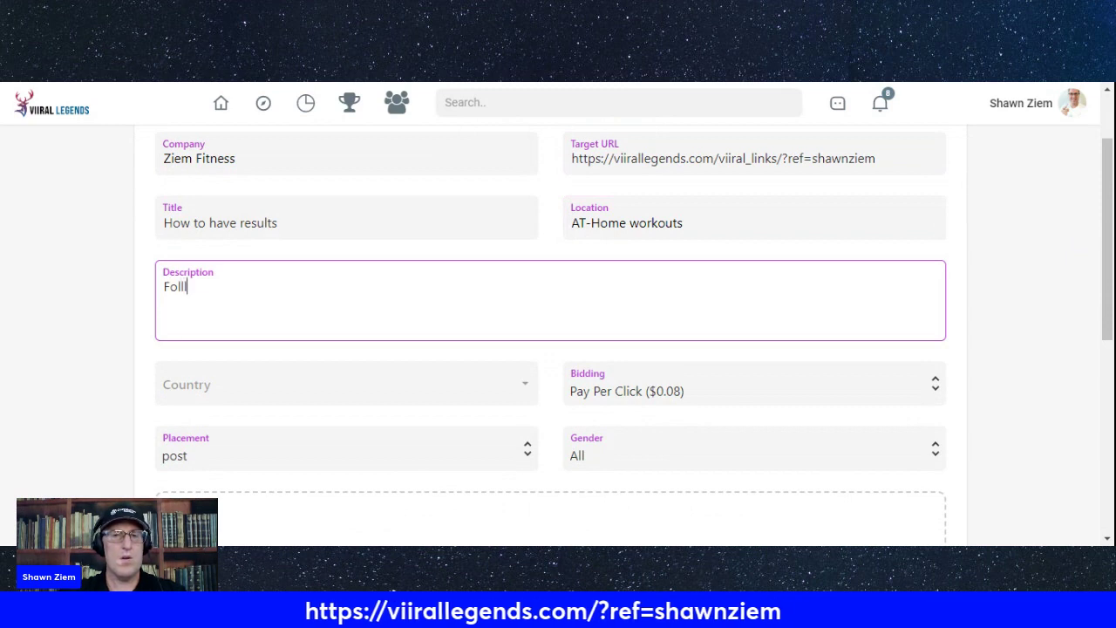
# Type the ad description, fixing the mistyped letters
pyautogui.press('BackSpace')
pyautogui.press('BackSpace')
pyautogui.press('BackSpace')
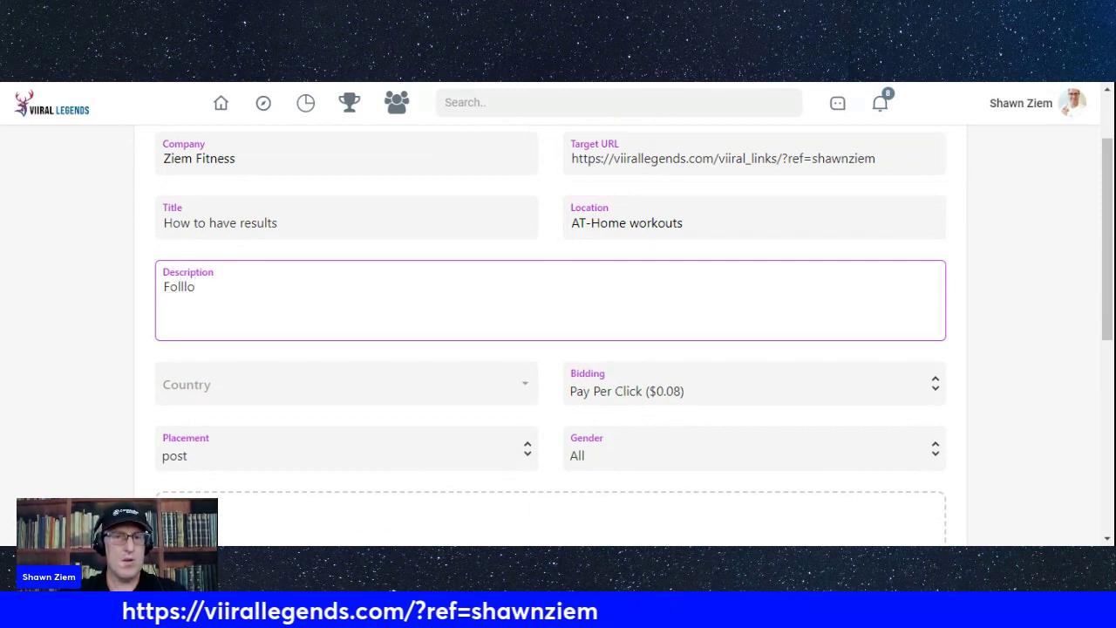
pyautogui.write('ow top')
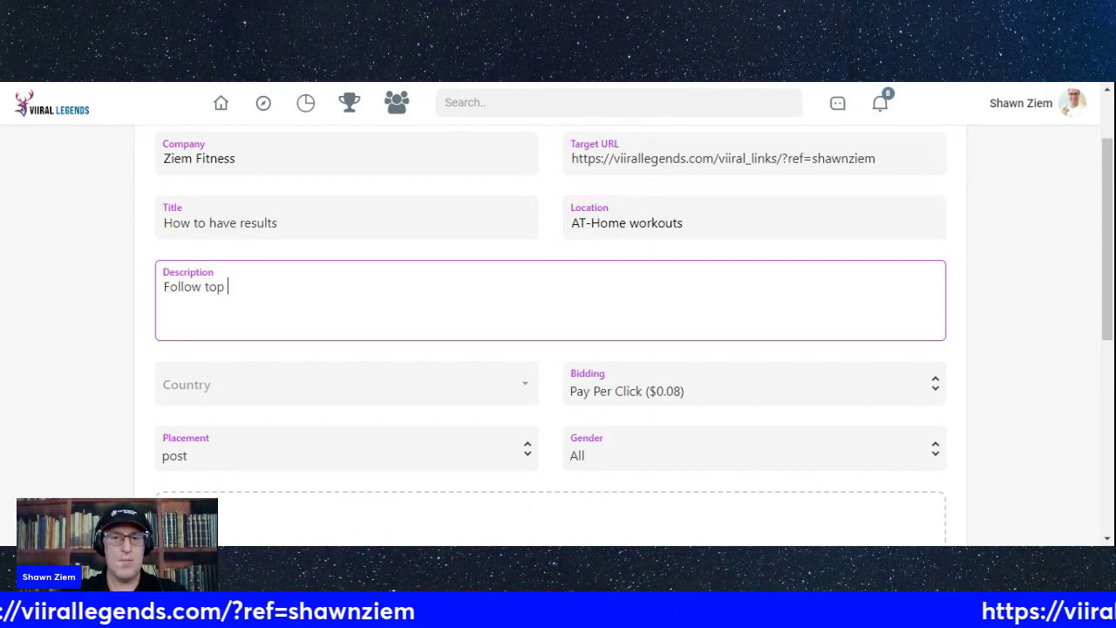
pyautogui.write(' trainers ')
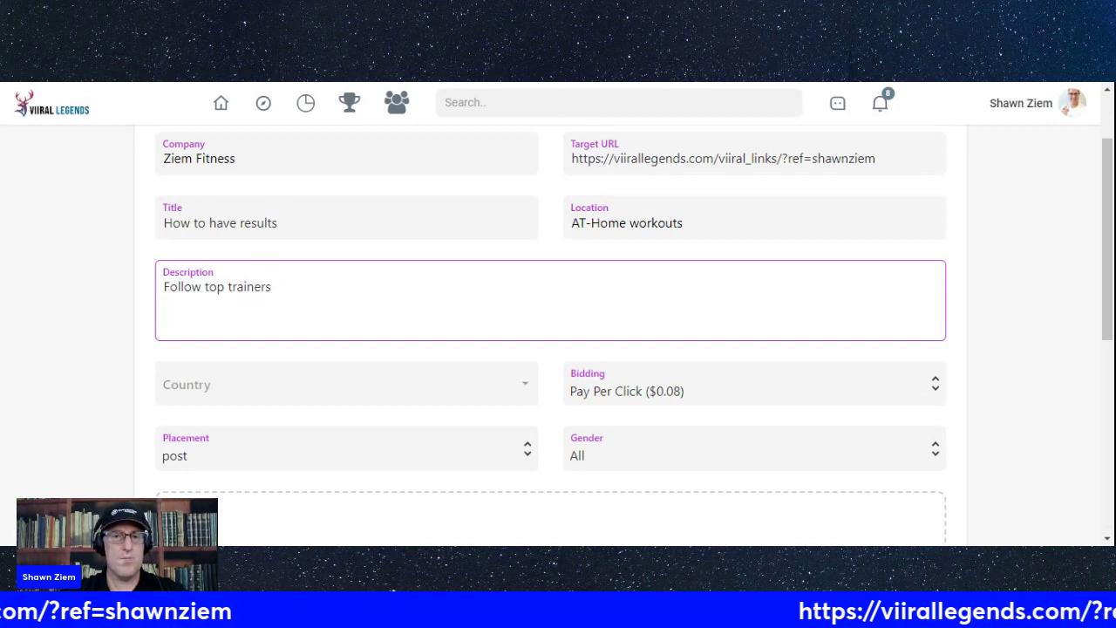
pyautogui.write('while having modifications to')
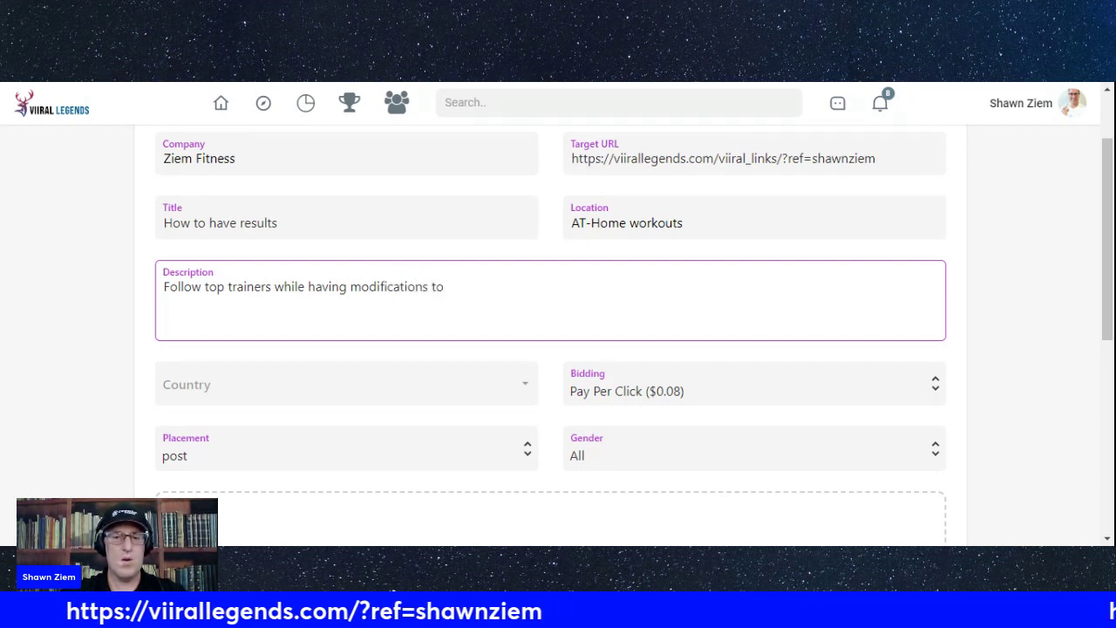
pyautogui.write('hiv')
pyautogui.press('BackSpace')
pyautogui.press('BackSpace')
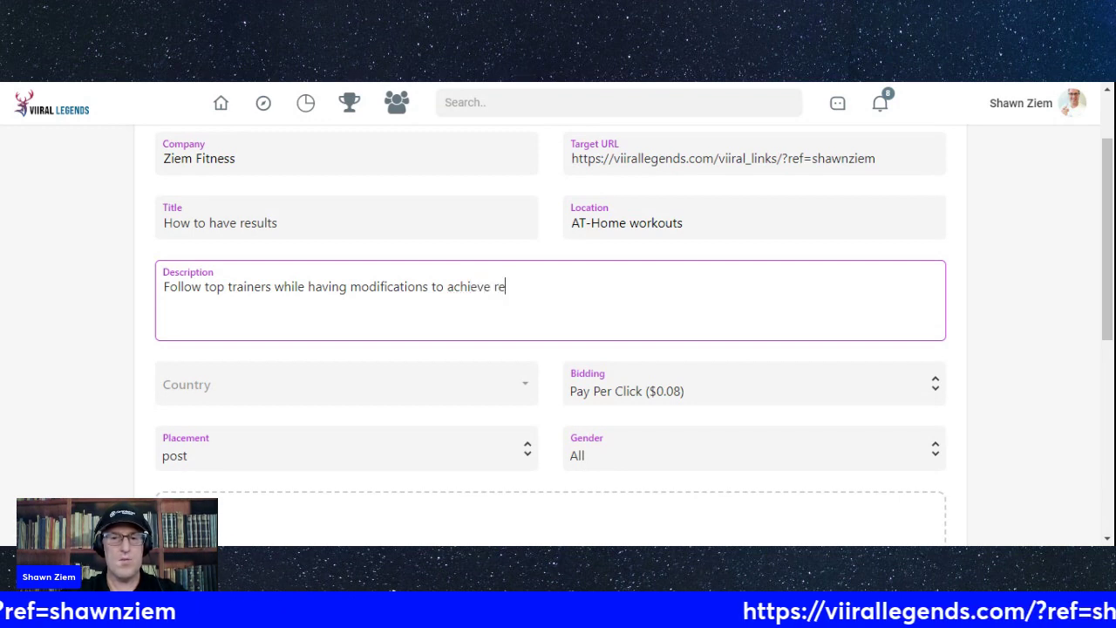
# Target the ad at United States, Canada and France, excluding France, Metropolitan
pyautogui.click(247, 404)
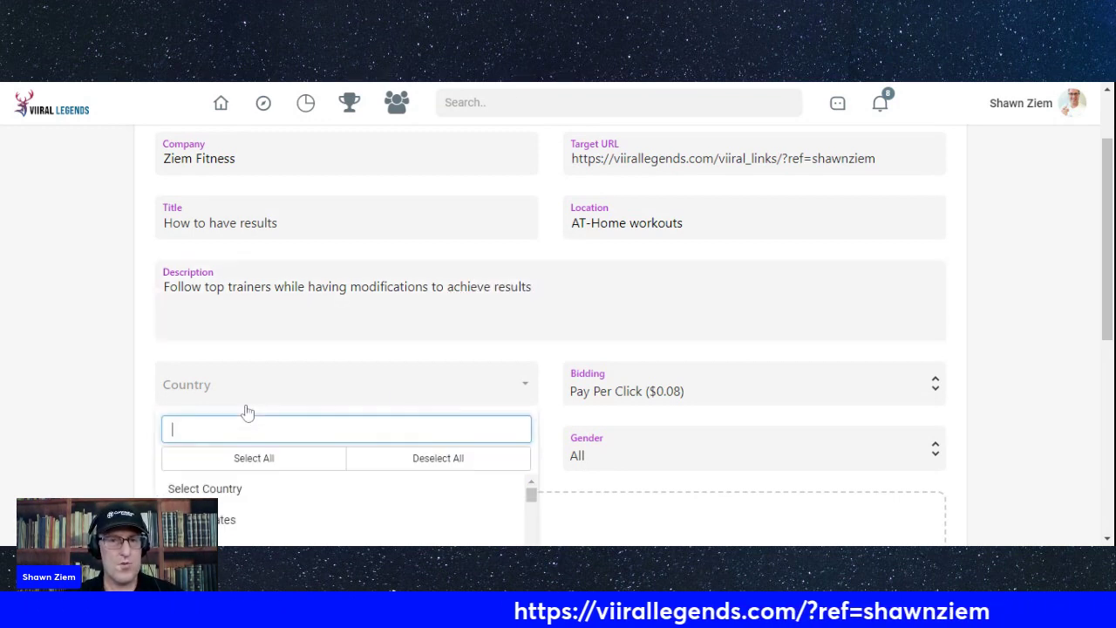
pyautogui.click(242, 523)
pyautogui.scroll(-2, 300, 435)
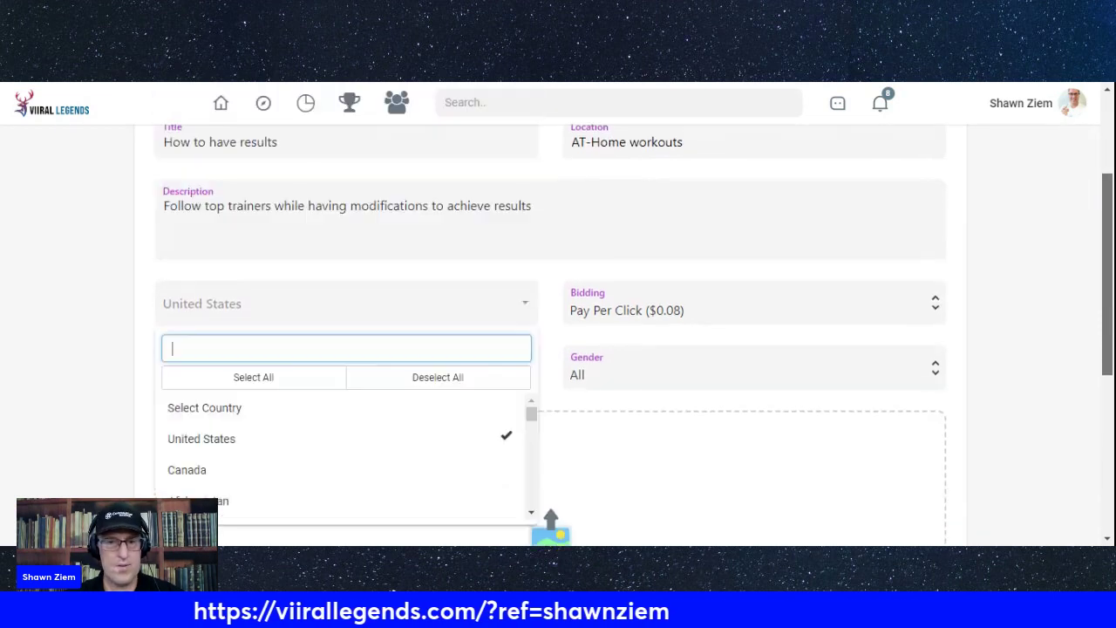
pyautogui.click(195, 431)
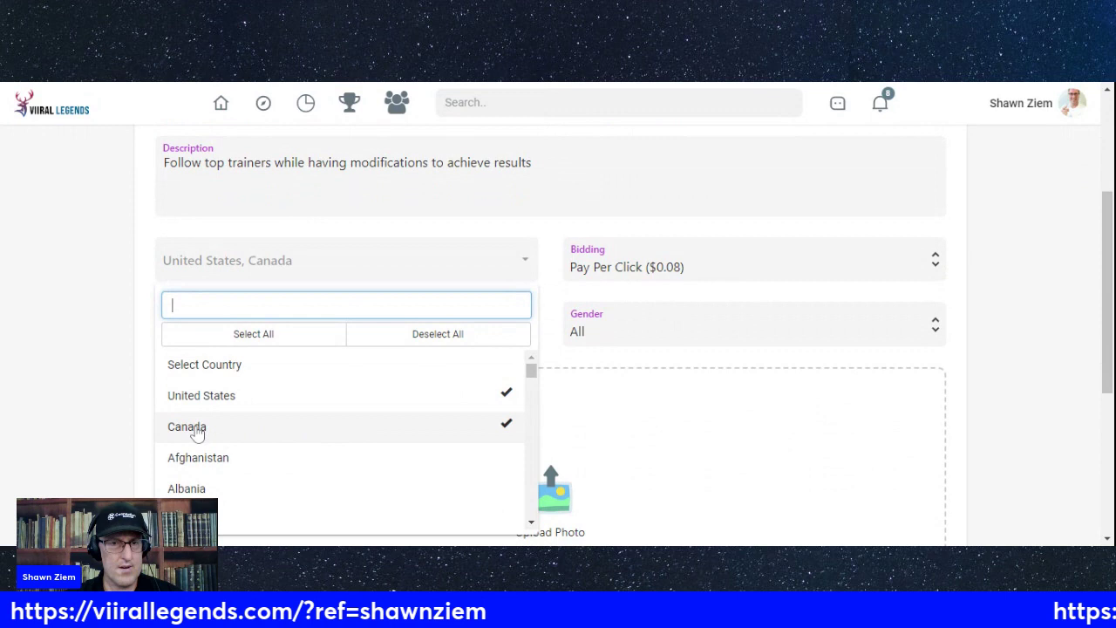
pyautogui.write('France')
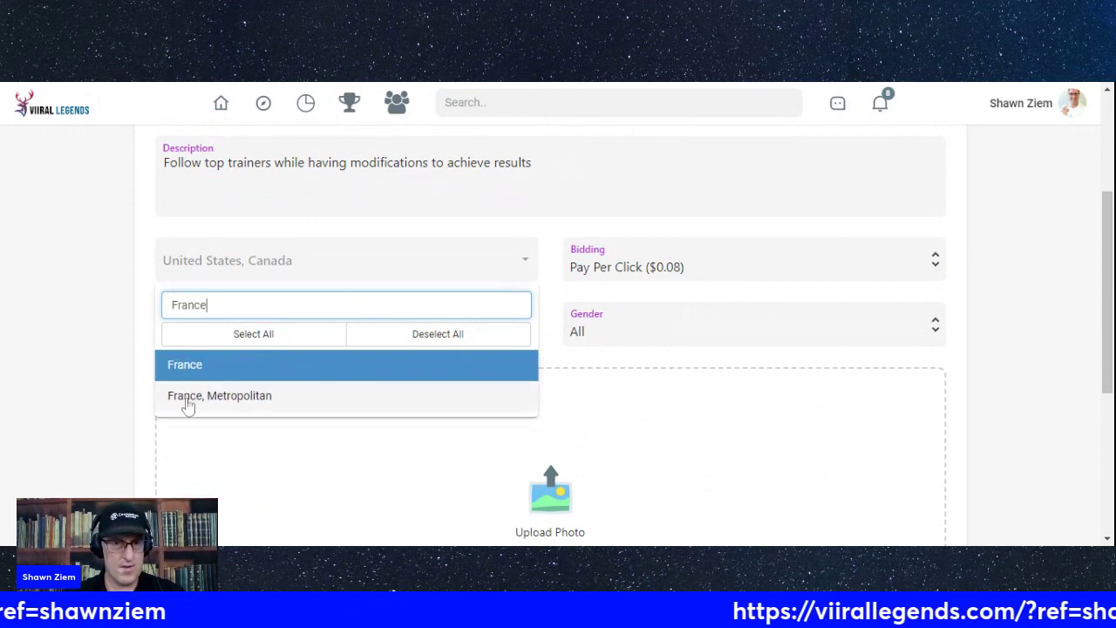
pyautogui.click(186, 403)
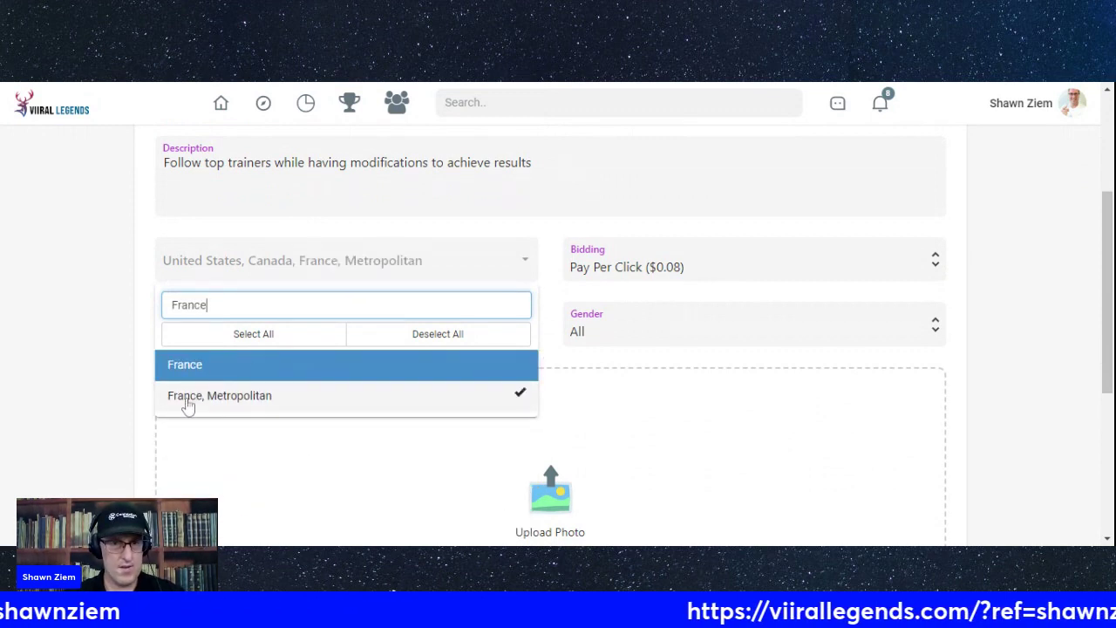
pyautogui.click(255, 375)
pyautogui.click(257, 398)
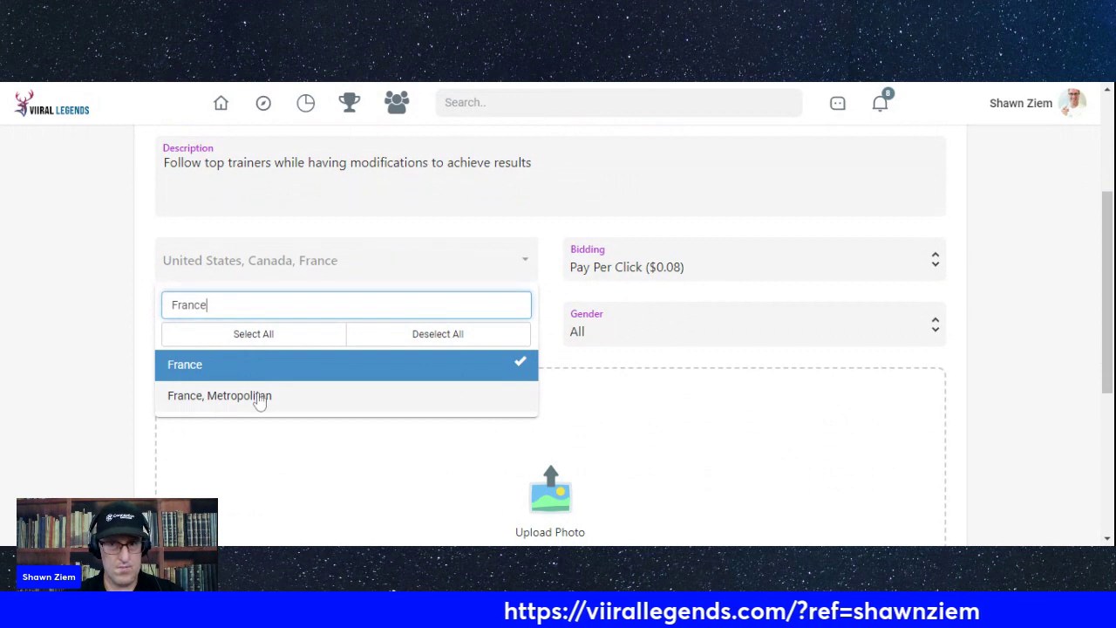
pyautogui.click(361, 162)
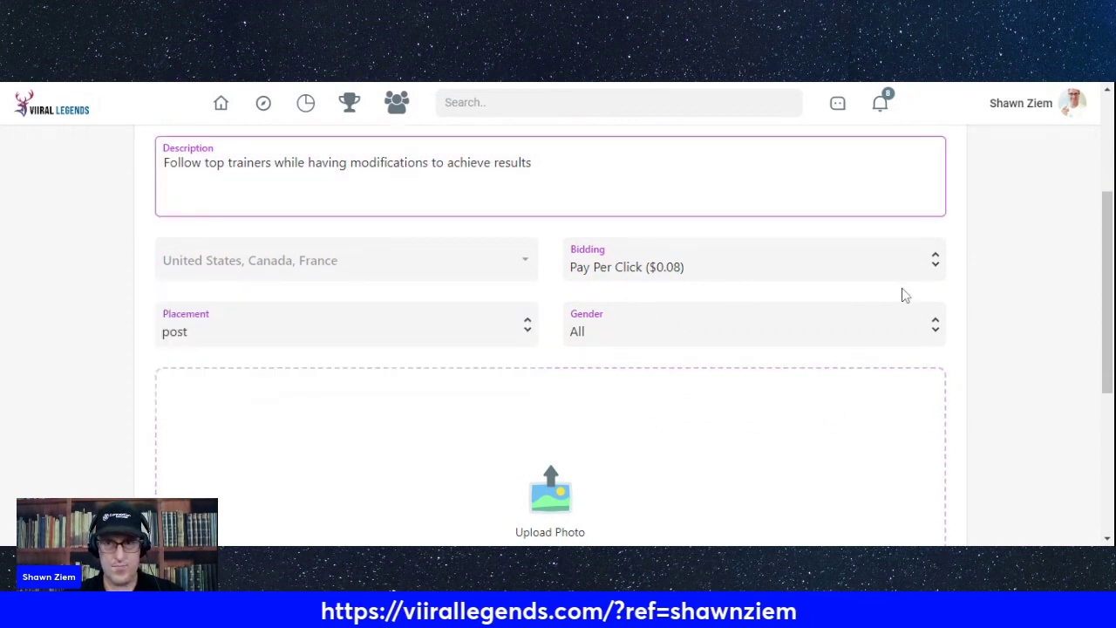
# Leave placement as post, bidding as pay-per-click and gender as All
pyautogui.scroll(-1, 653, 274)
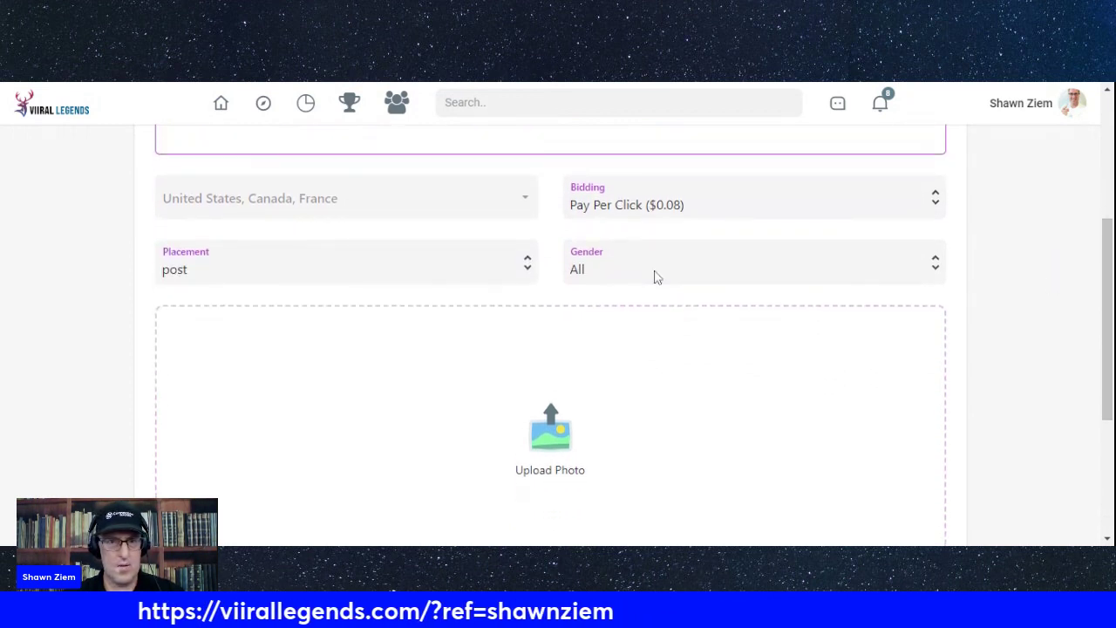
pyautogui.click(526, 268)
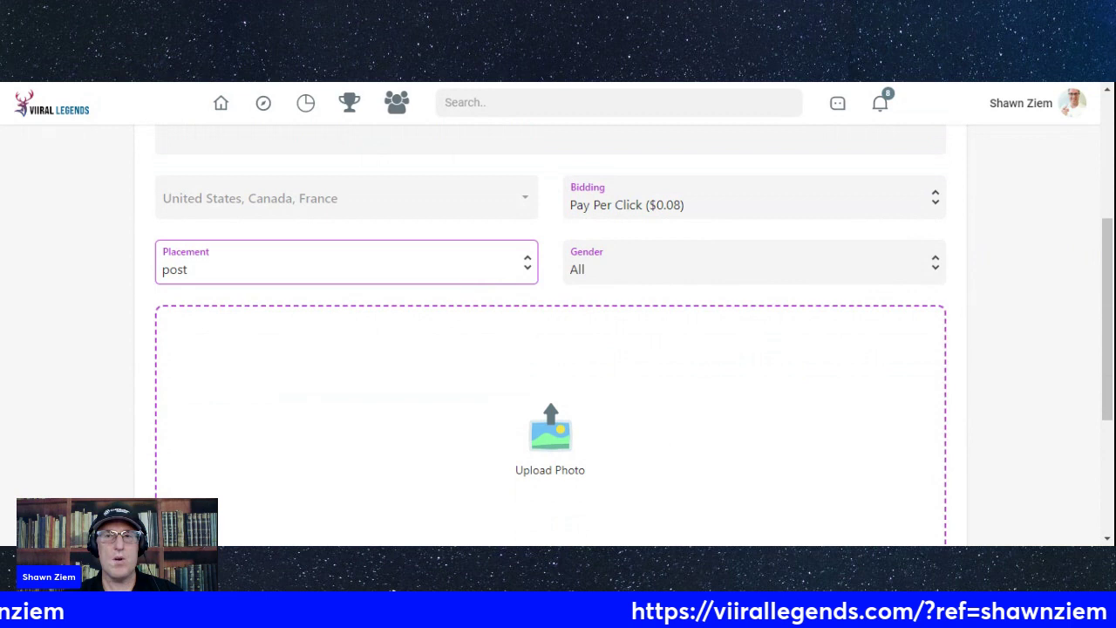
pyautogui.click(699, 205)
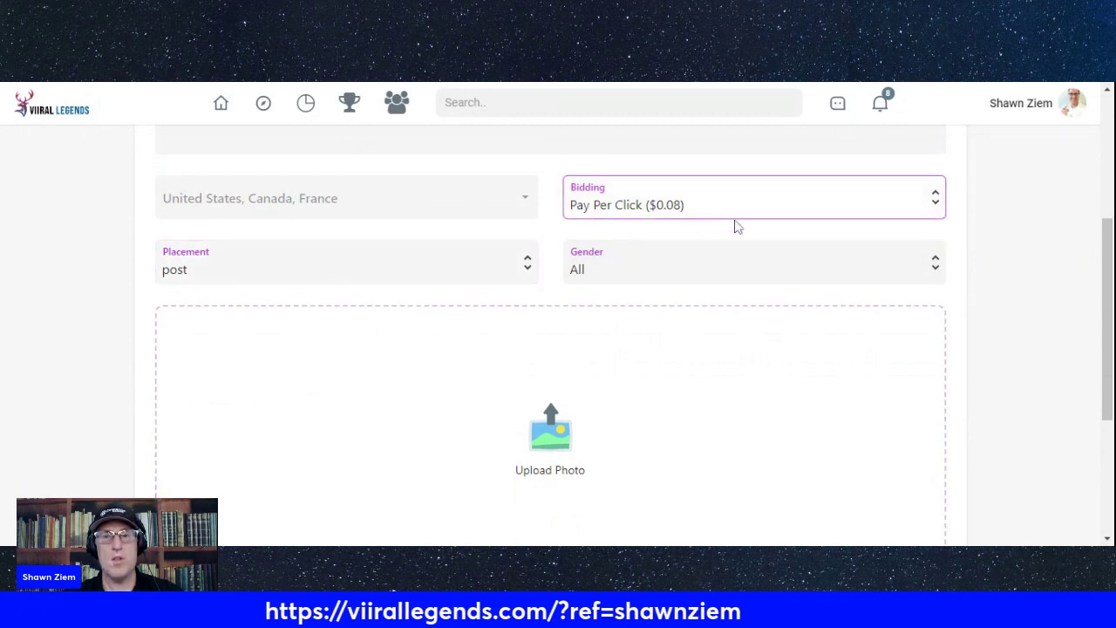
pyautogui.click(1036, 300)
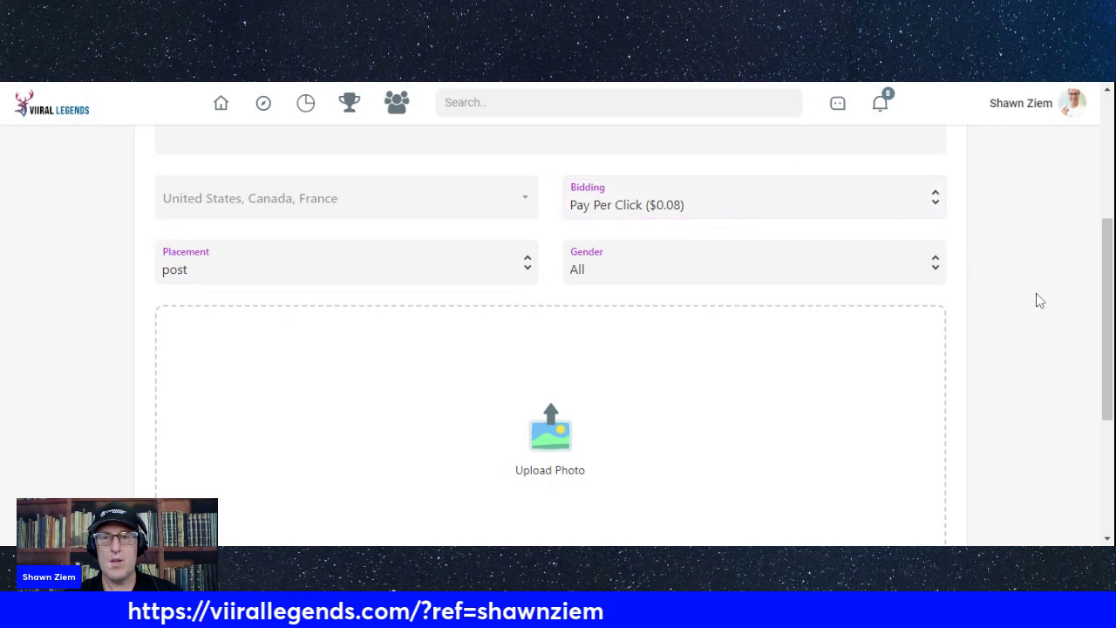
pyautogui.click(931, 271)
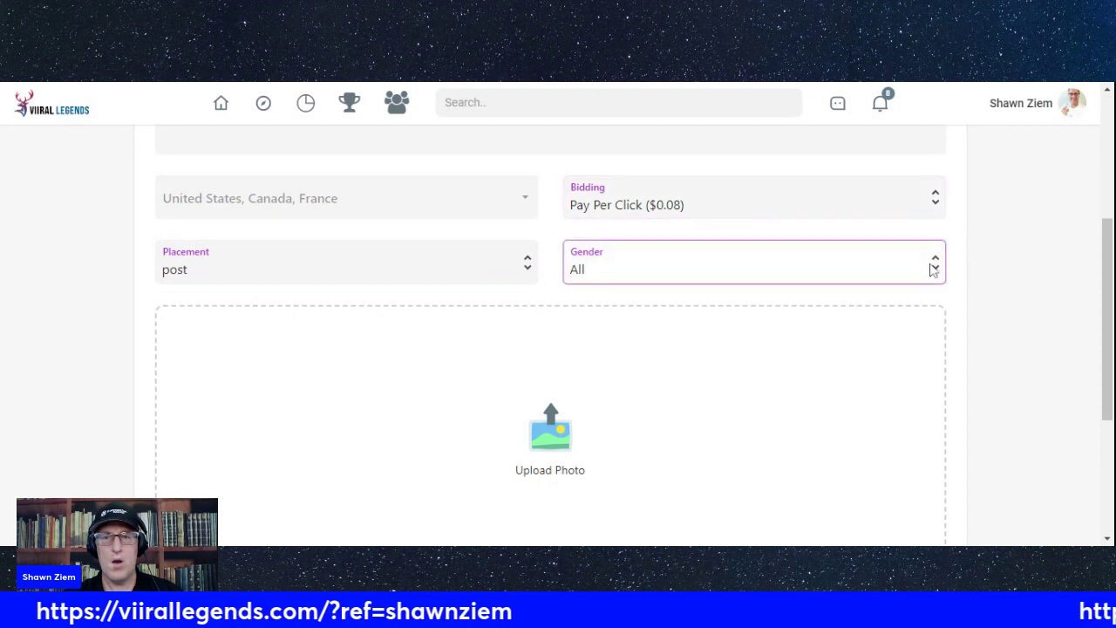
pyautogui.click(1024, 301)
pyautogui.moveTo(1109, 297); pyautogui.dragTo(1109, 393)
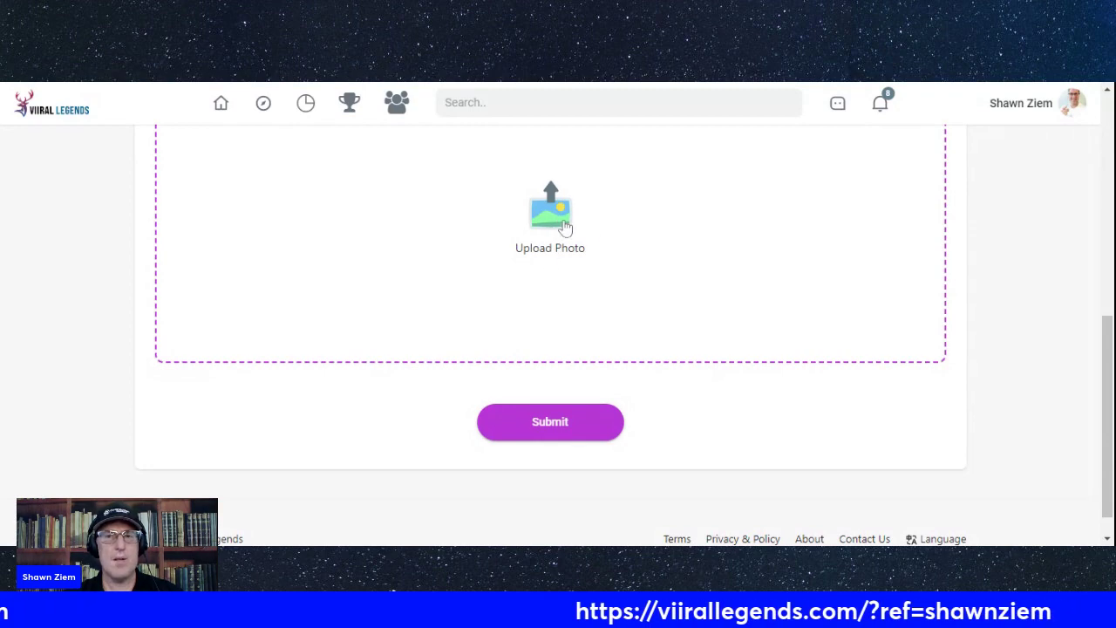
pyautogui.moveTo(1108, 432)
pyautogui.mouseDown()
pyautogui.moveTo(1108, 210)
pyautogui.moveTo(1108, 444)
pyautogui.mouseUp()
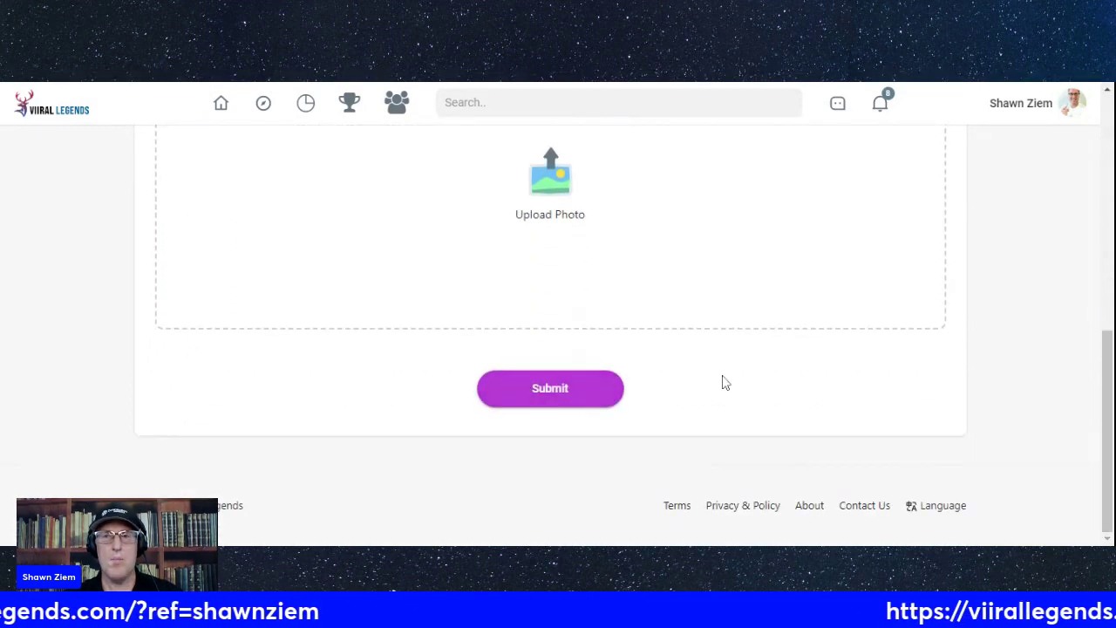
# View older Ziem Fitness ad 17, then return to the Advertising list showing new ad 32
pyautogui.click(1077, 108)
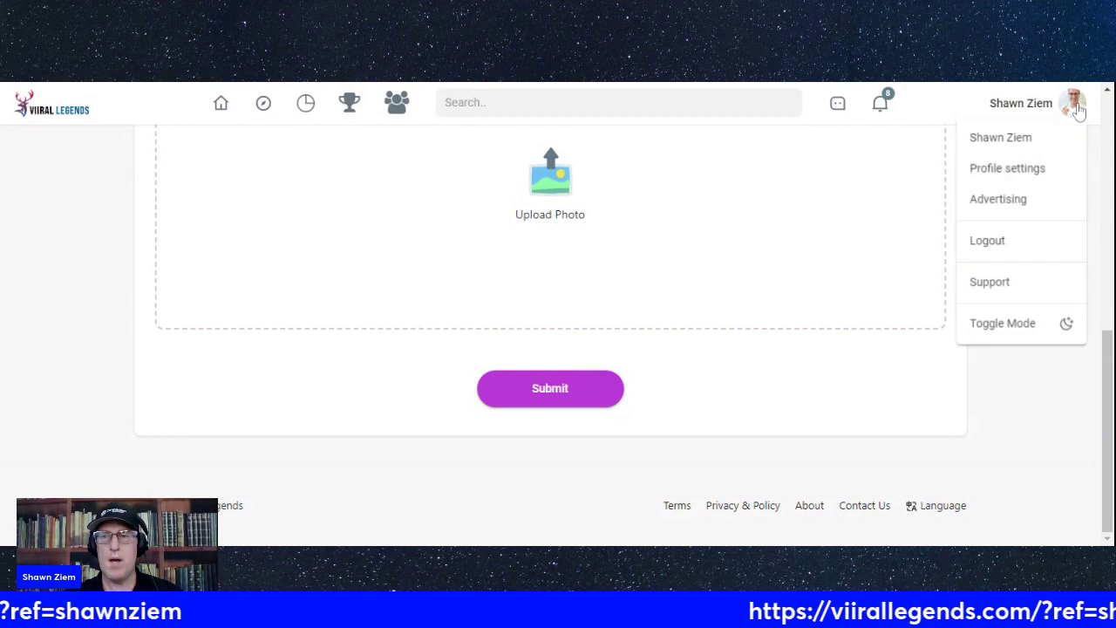
pyautogui.click(1028, 202)
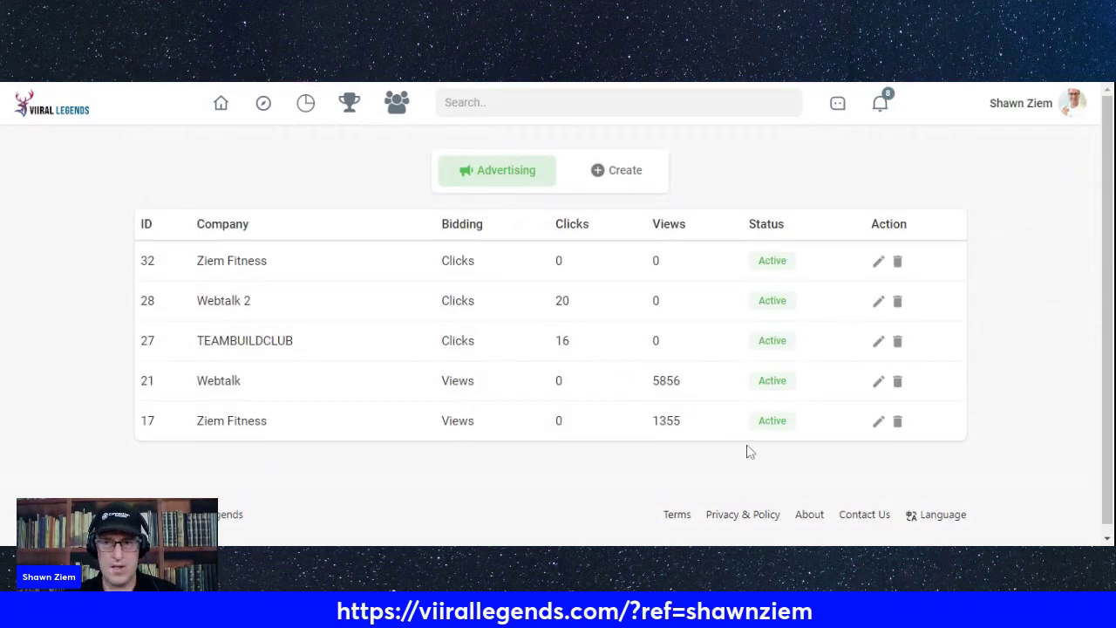
pyautogui.click(879, 422)
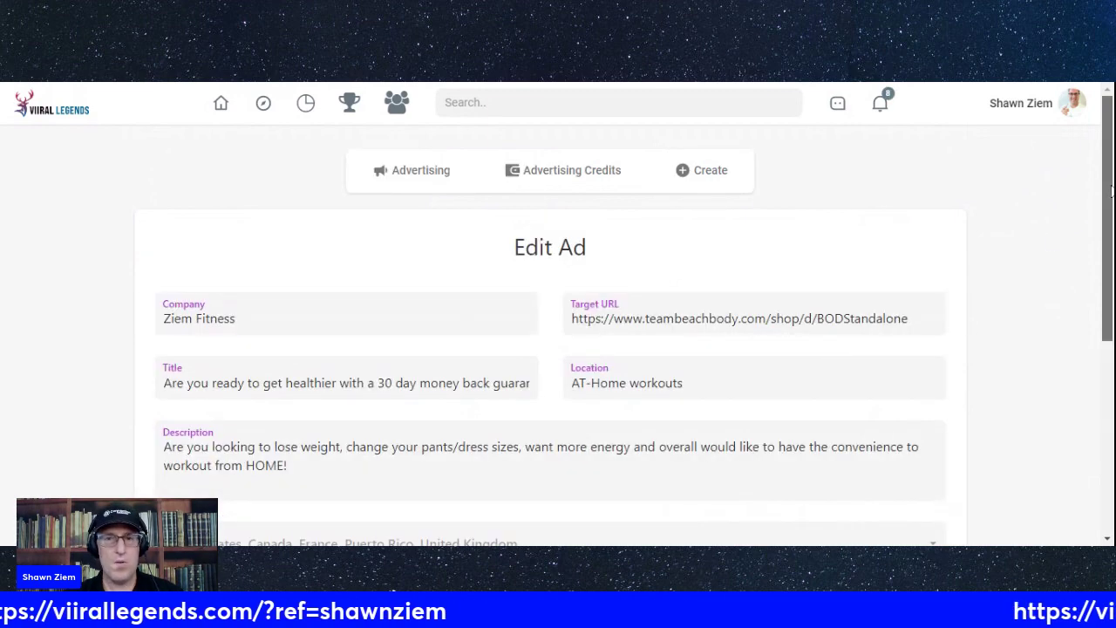
pyautogui.moveTo(1111, 190); pyautogui.dragTo(1108, 233)
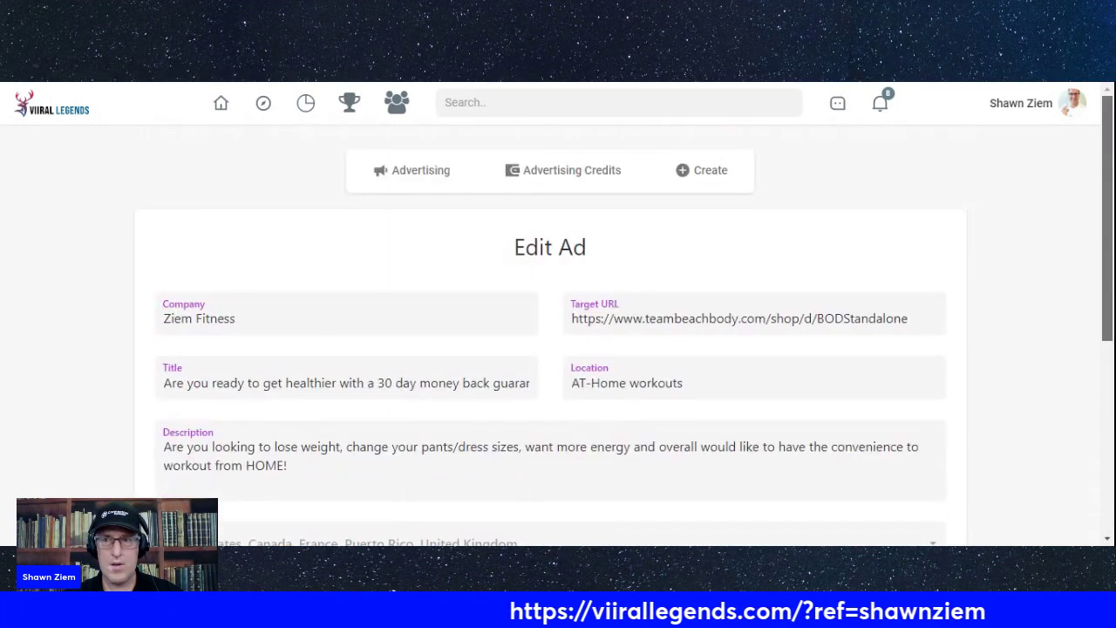
pyautogui.click(1074, 103)
pyautogui.click(998, 200)
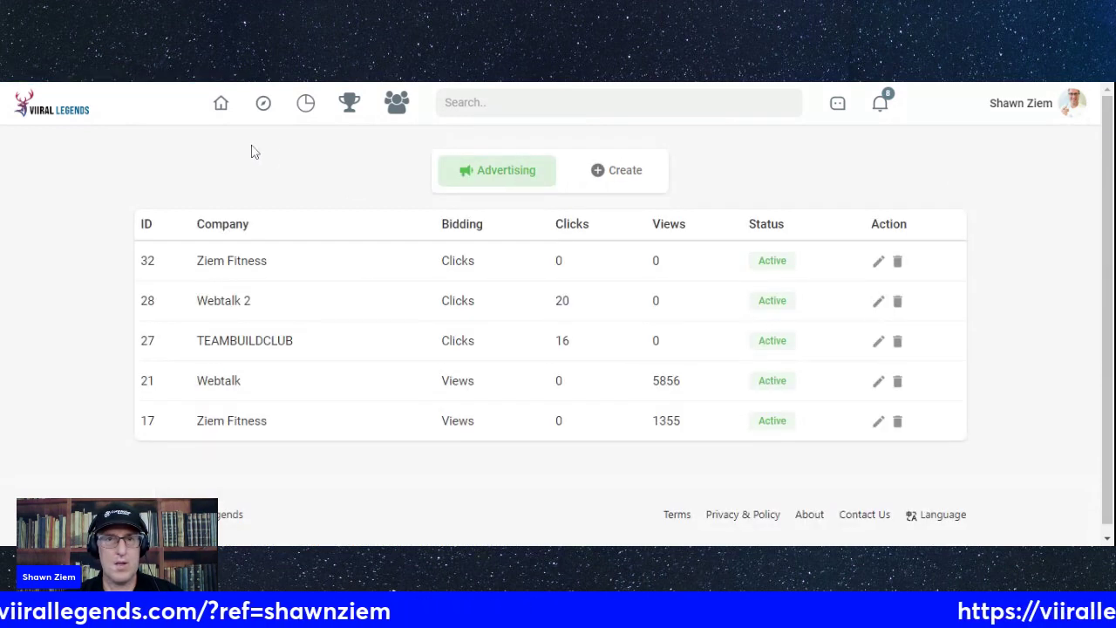
# Open Profile settings and show the Advertising Credits page with its $146.07 balance
pyautogui.click(1071, 114)
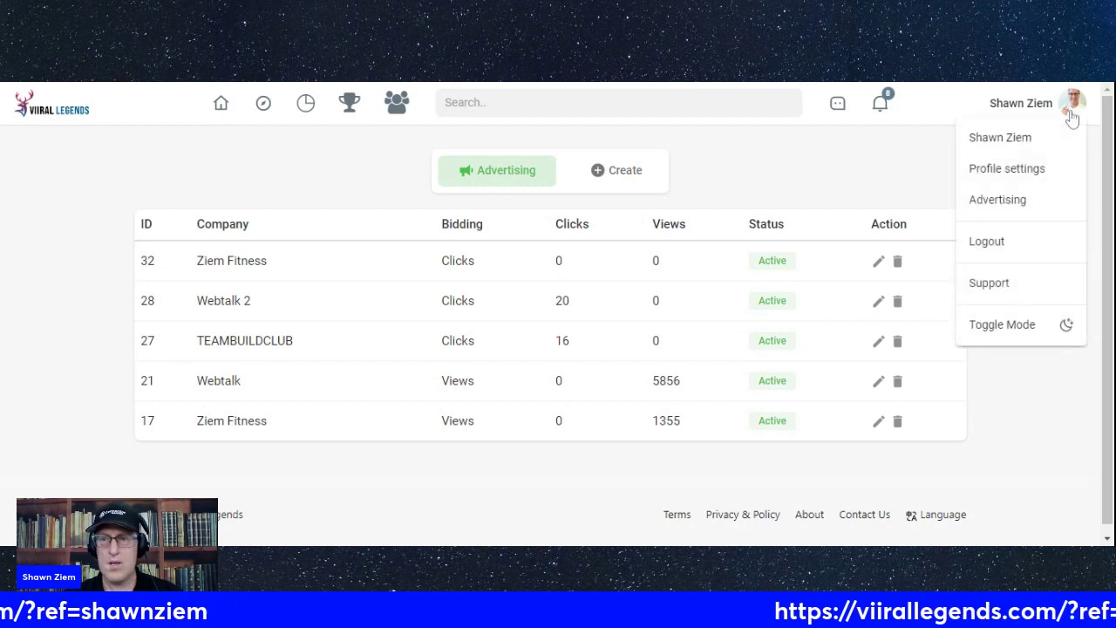
pyautogui.click(1012, 149)
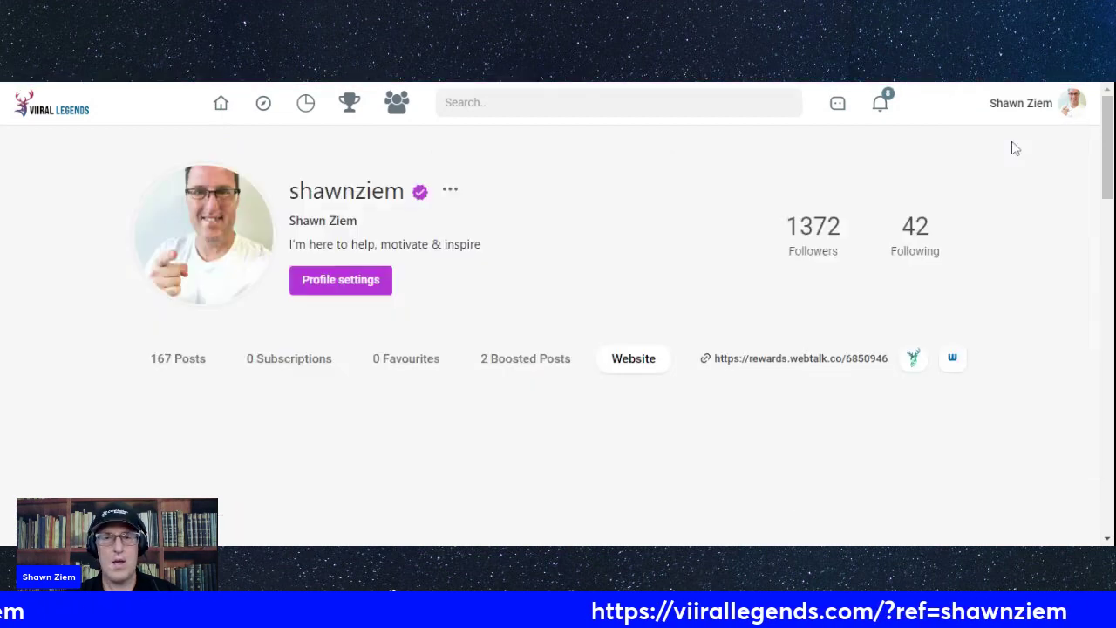
pyautogui.click(1077, 110)
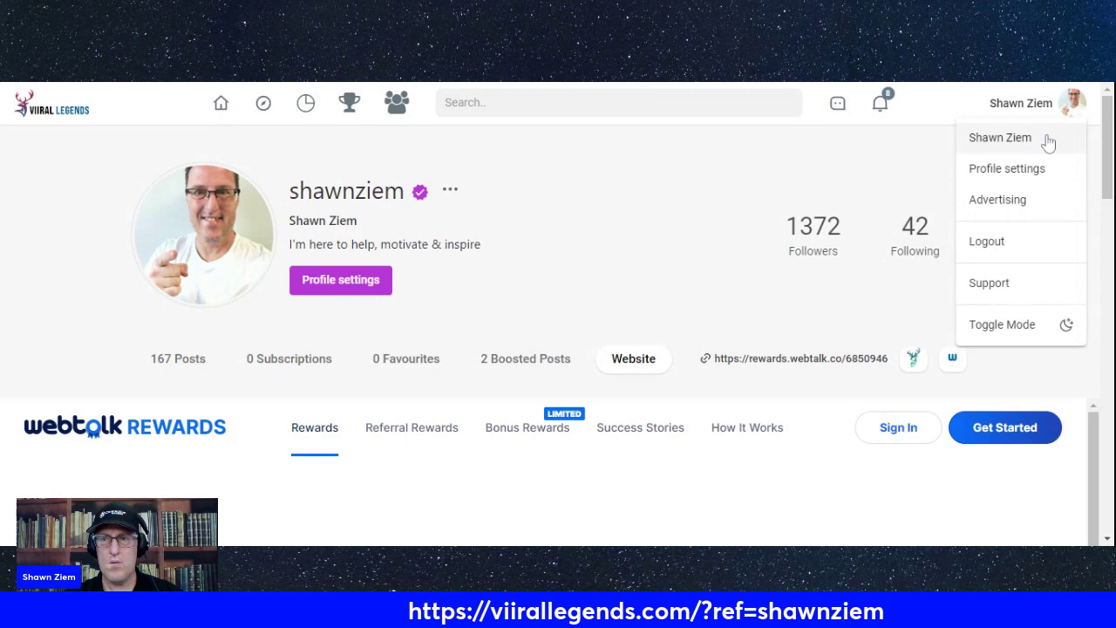
pyautogui.click(1033, 174)
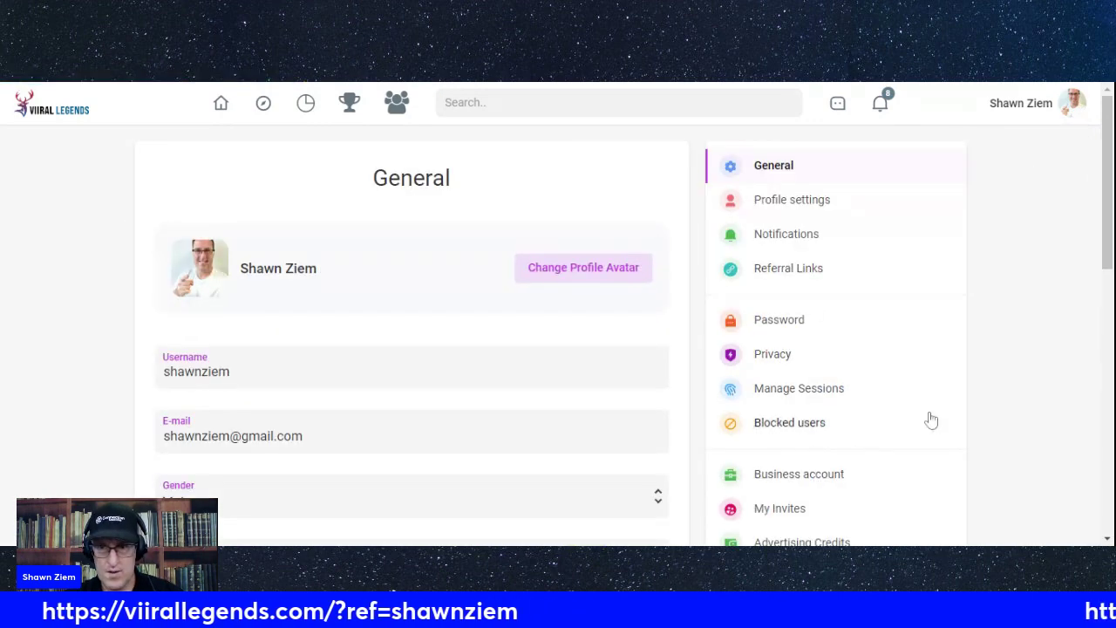
pyautogui.scroll(-3, 1100, 243)
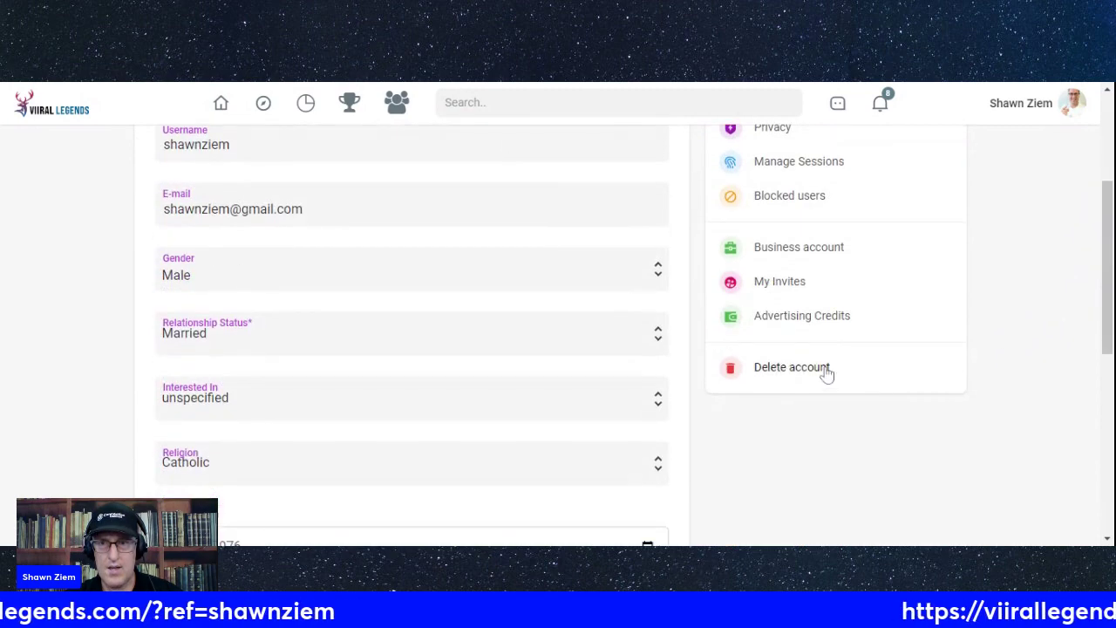
pyautogui.click(799, 318)
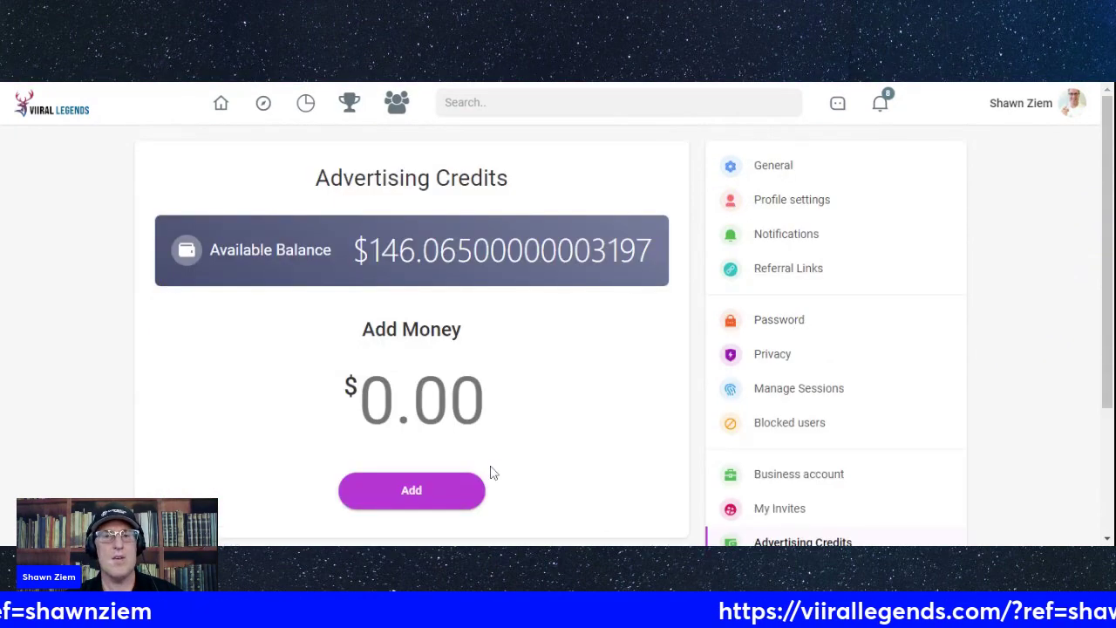
pyautogui.scroll(-1, 490, 472)
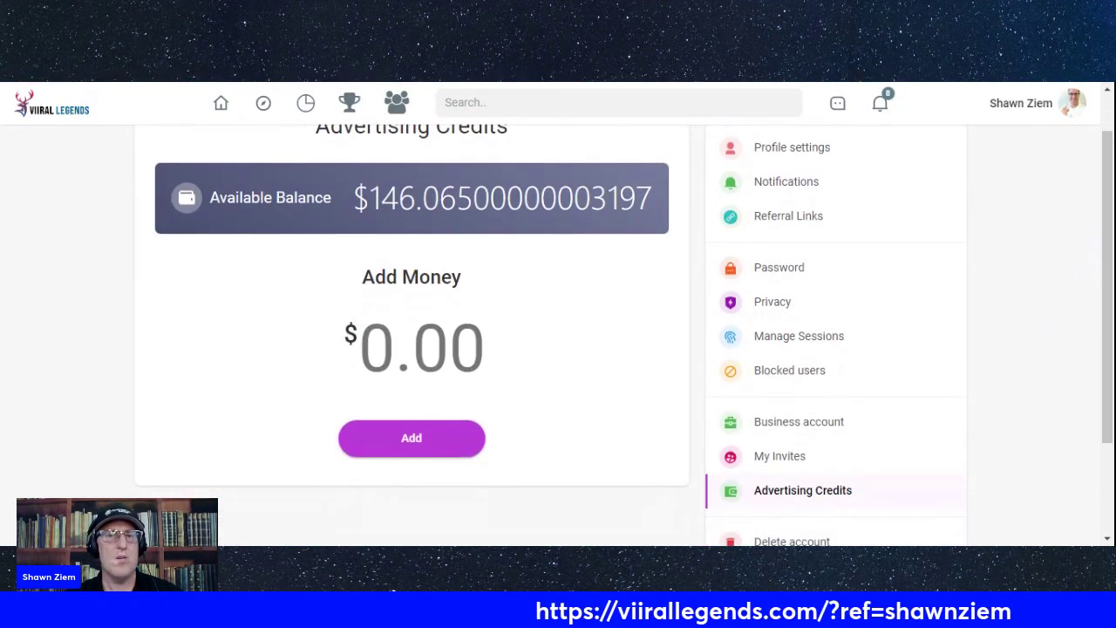